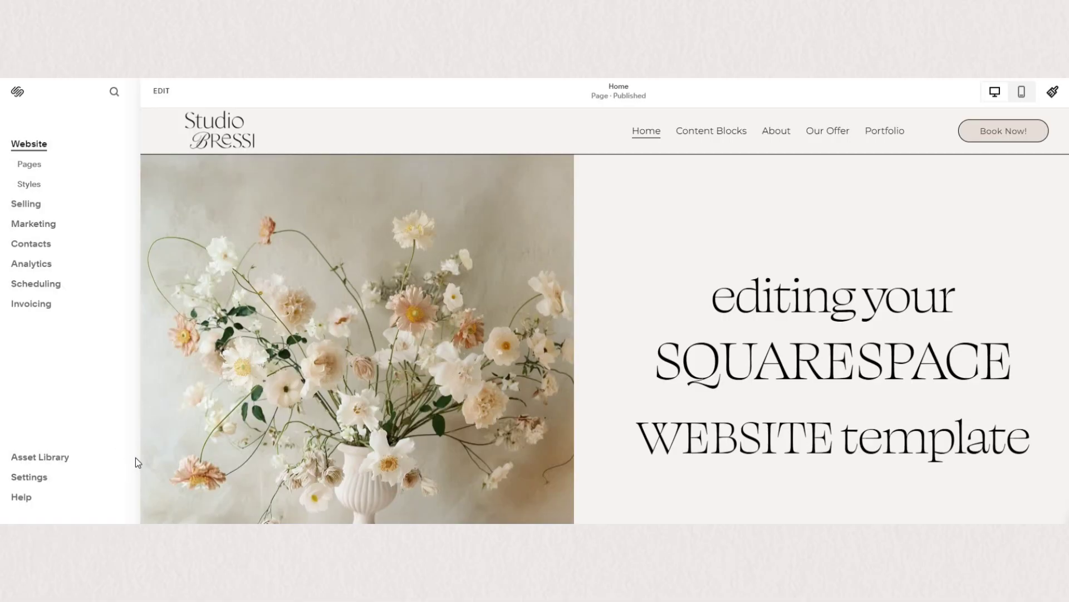
# Step: Change the site availability from Private to Password Protected
pyautogui.click(47, 475)
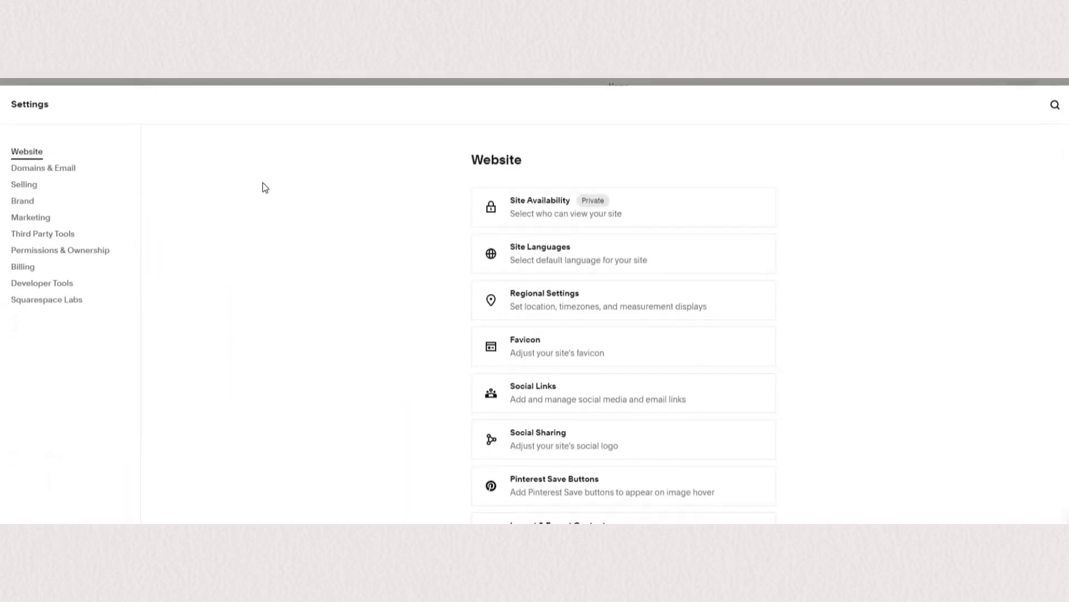
pyautogui.click(506, 204)
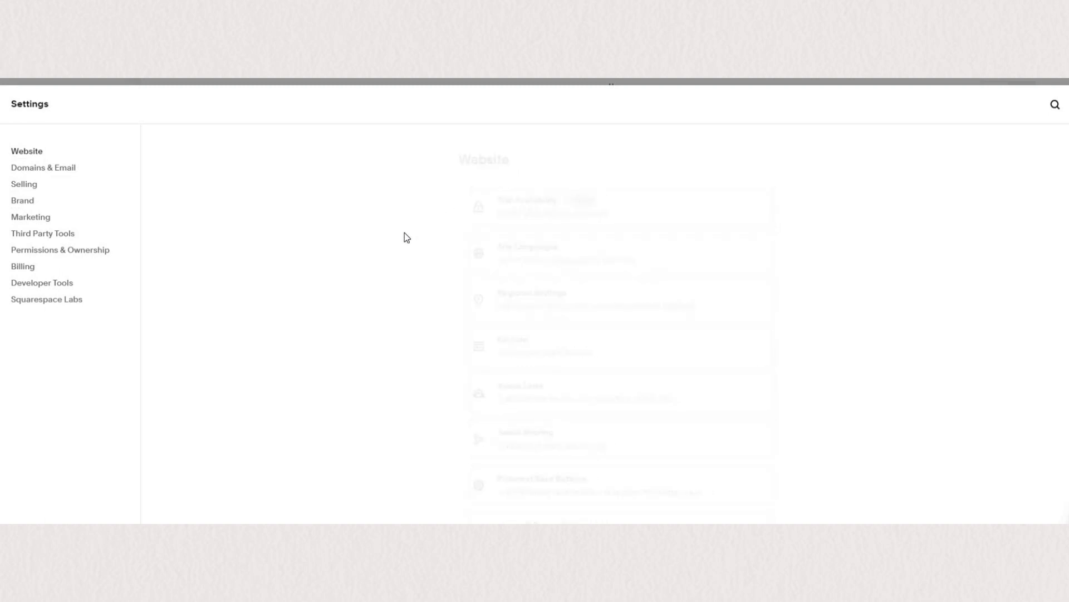
pyautogui.click(478, 305)
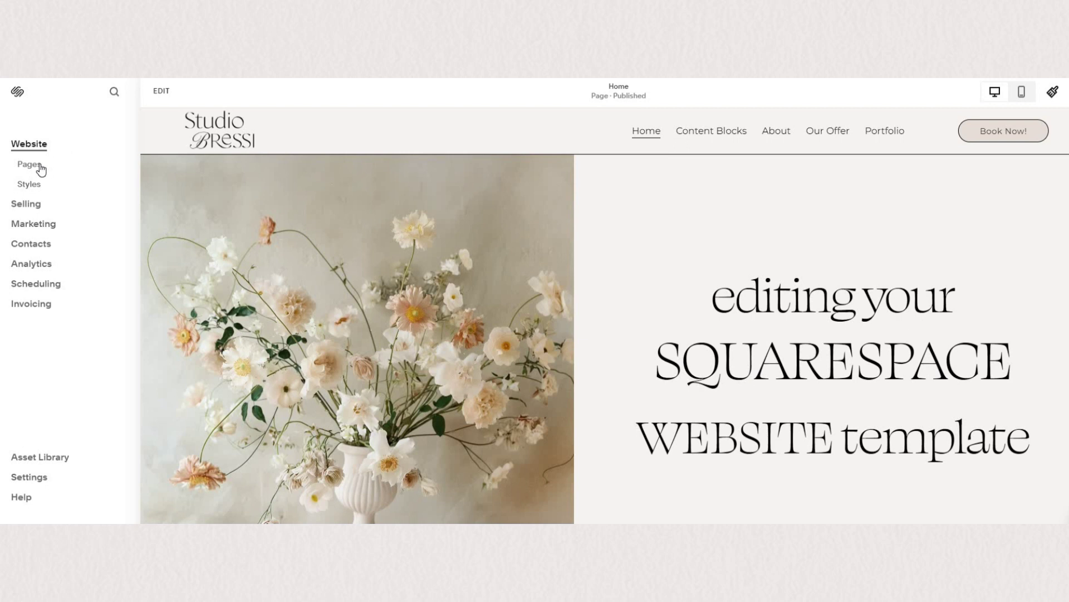
# Step: Go through Pages and System Pages to the Lock Screen page
pyautogui.click(40, 166)
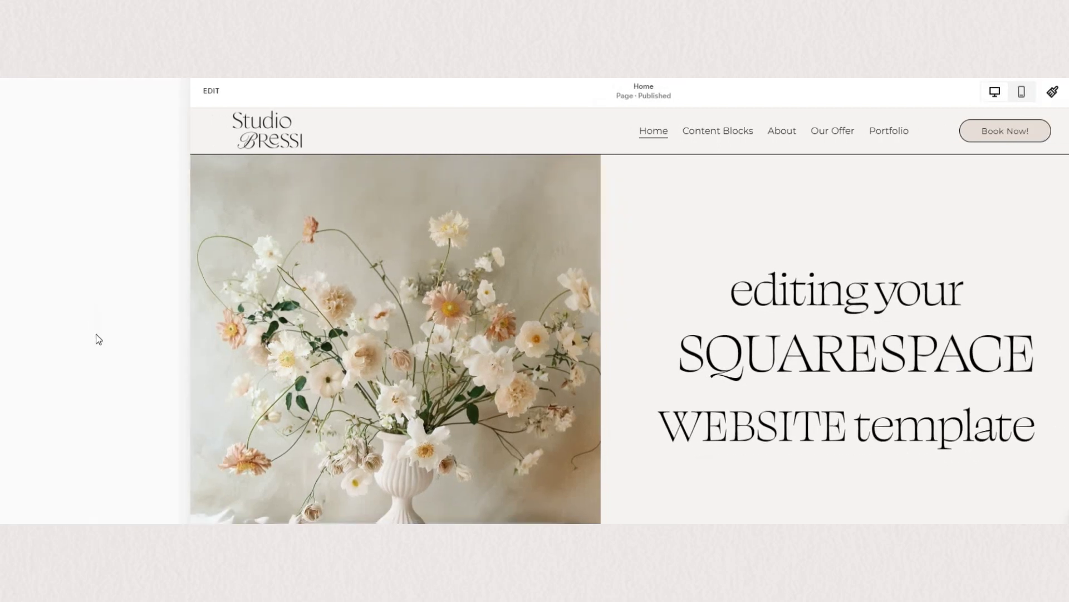
pyautogui.scroll(-1, 88, 440)
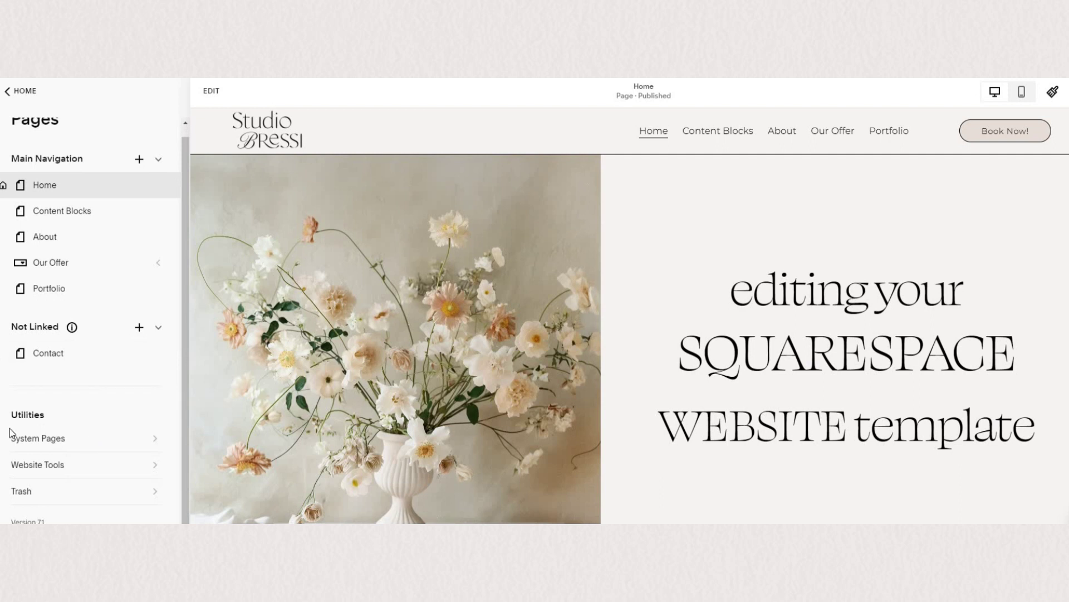
pyautogui.click(68, 437)
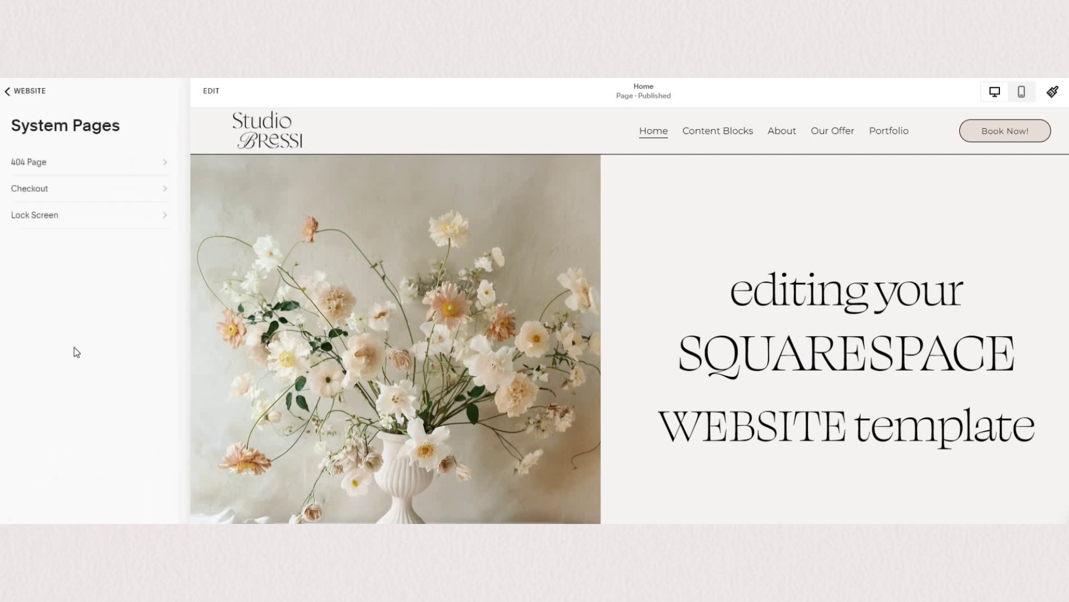
pyautogui.click(62, 223)
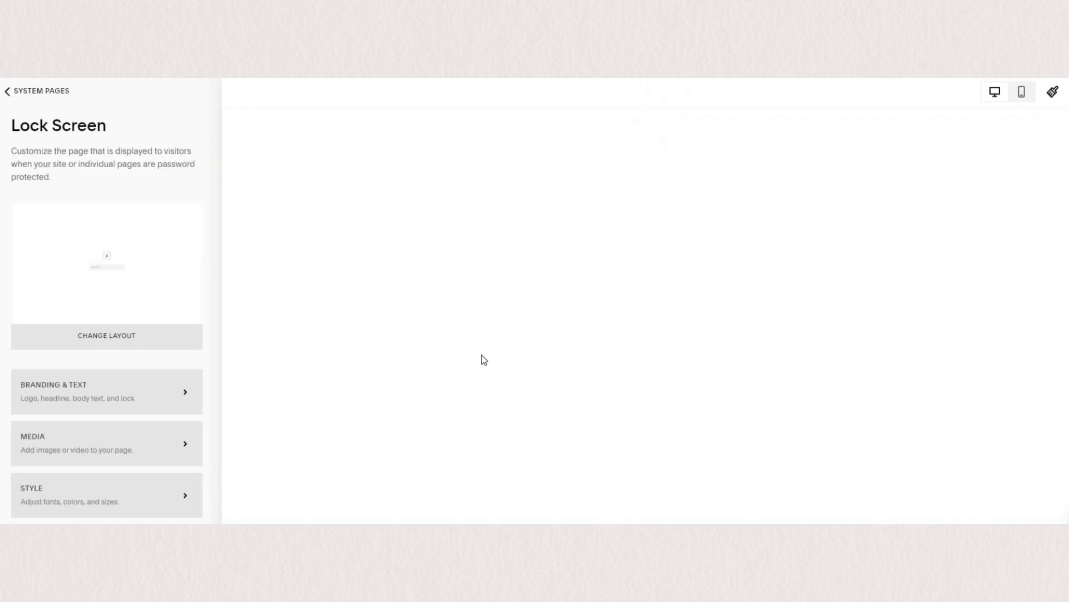
# Step: Preview a dark lock screen layout, then discard it
pyautogui.click(102, 349)
pyautogui.scroll(-5, 118, 312)
pyautogui.click(118, 316)
pyautogui.scroll(-3, 119, 354)
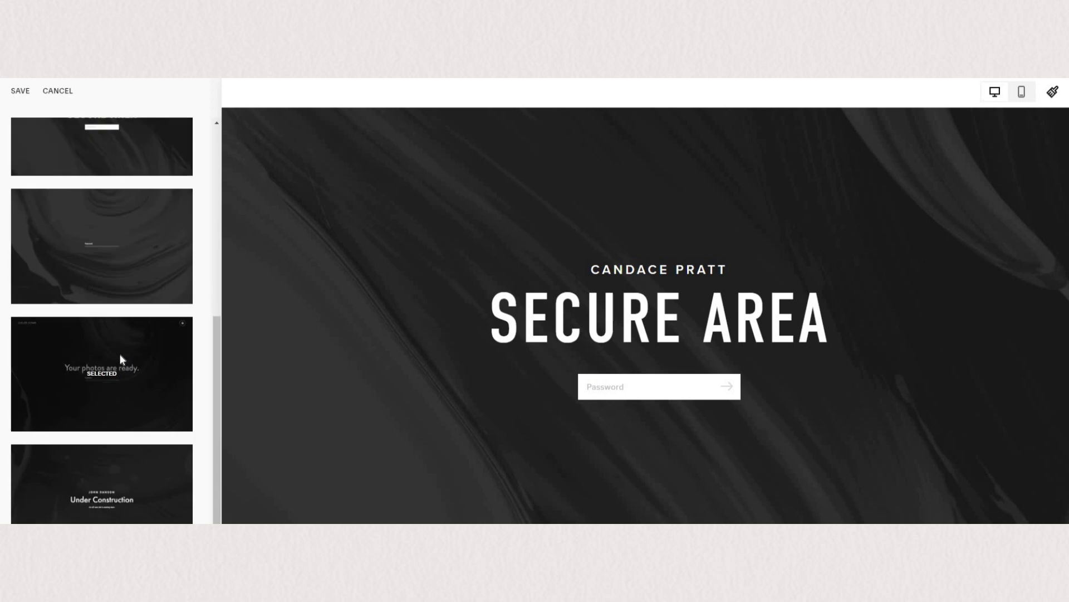
pyautogui.press('Escape')
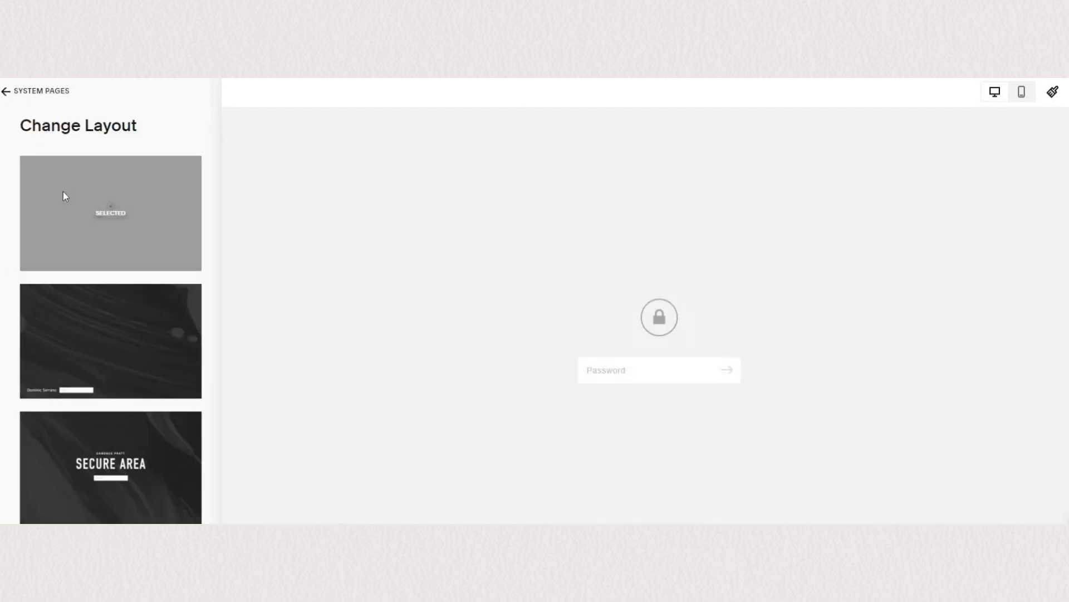
# Step: Keep the default layout and switch the lock screen branding from logo to text
pyautogui.click(62, 195)
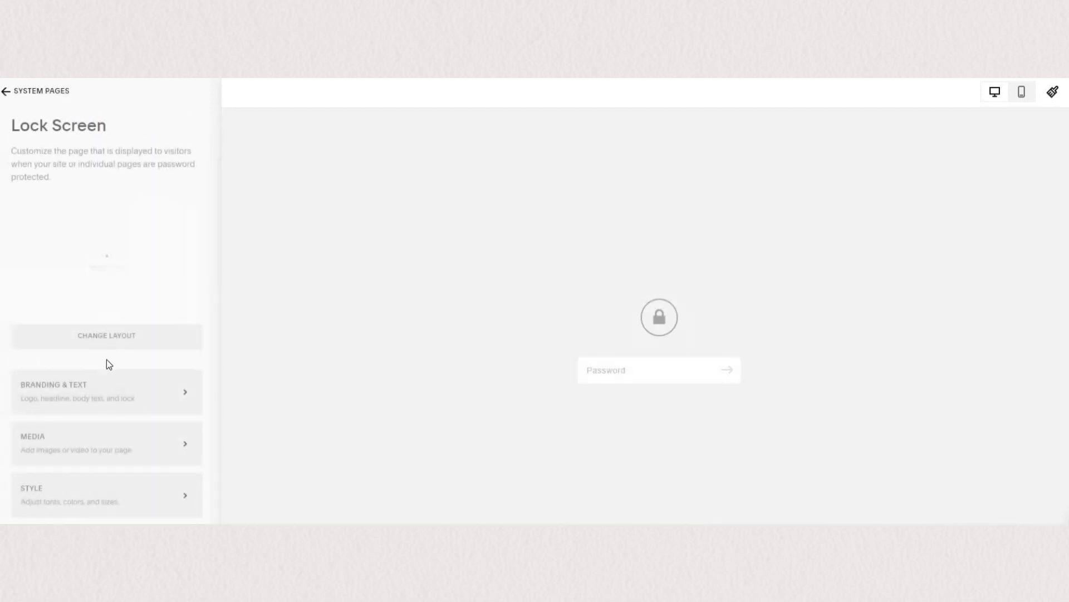
pyautogui.click(89, 396)
pyautogui.click(17, 248)
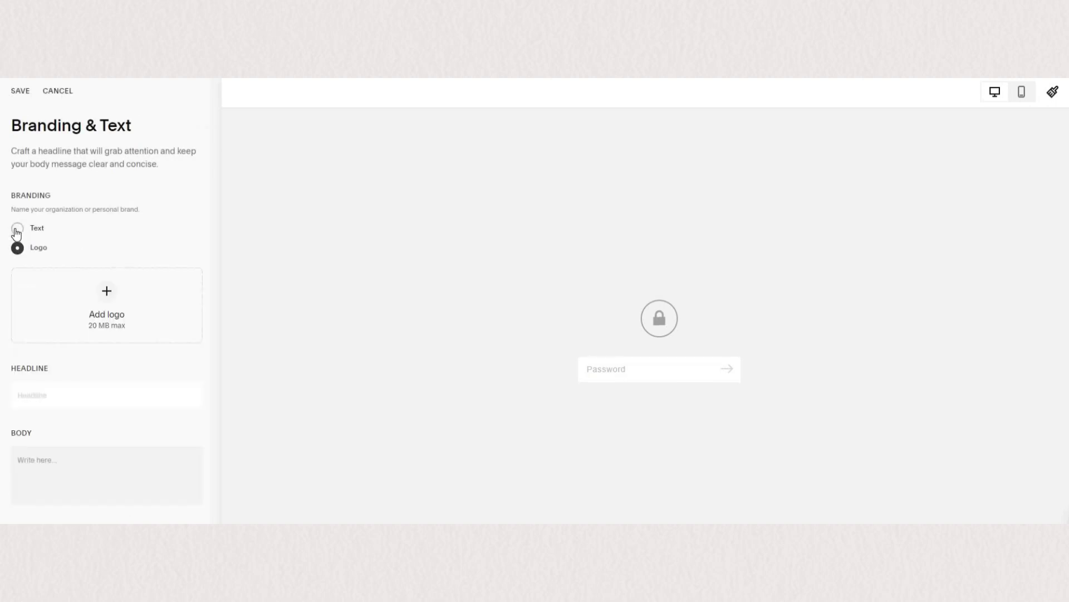
pyautogui.click(17, 230)
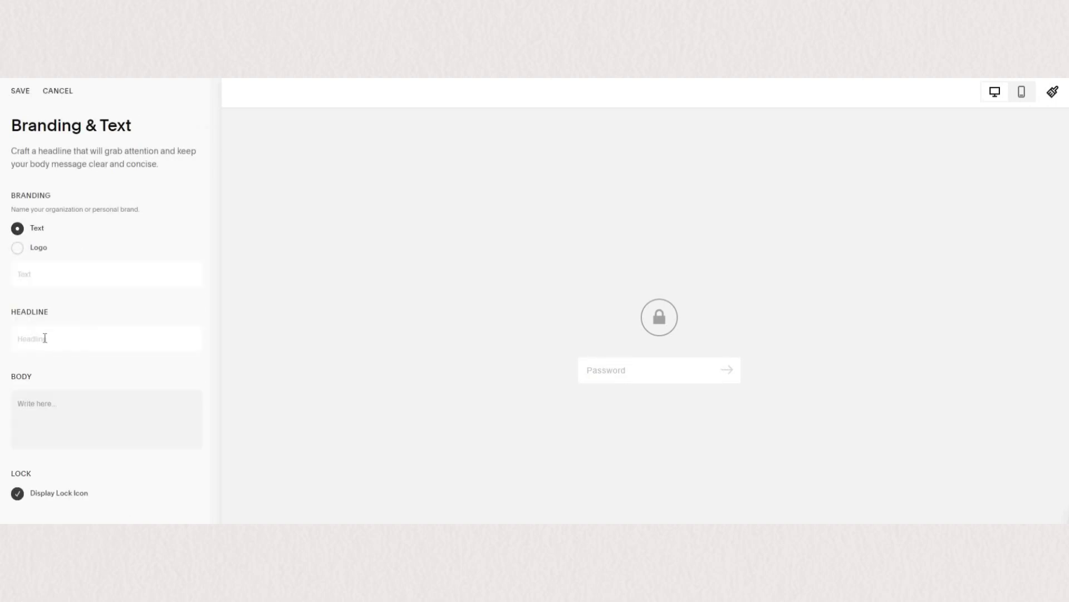
# Step: Enter headline 'UNDER CONSTRUCTION' and body text 'WE'LLBE BACK SOON!', then save
pyautogui.click(45, 339)
pyautogui.write('UNDER CONSTRUCTION')
pyautogui.click(42, 405)
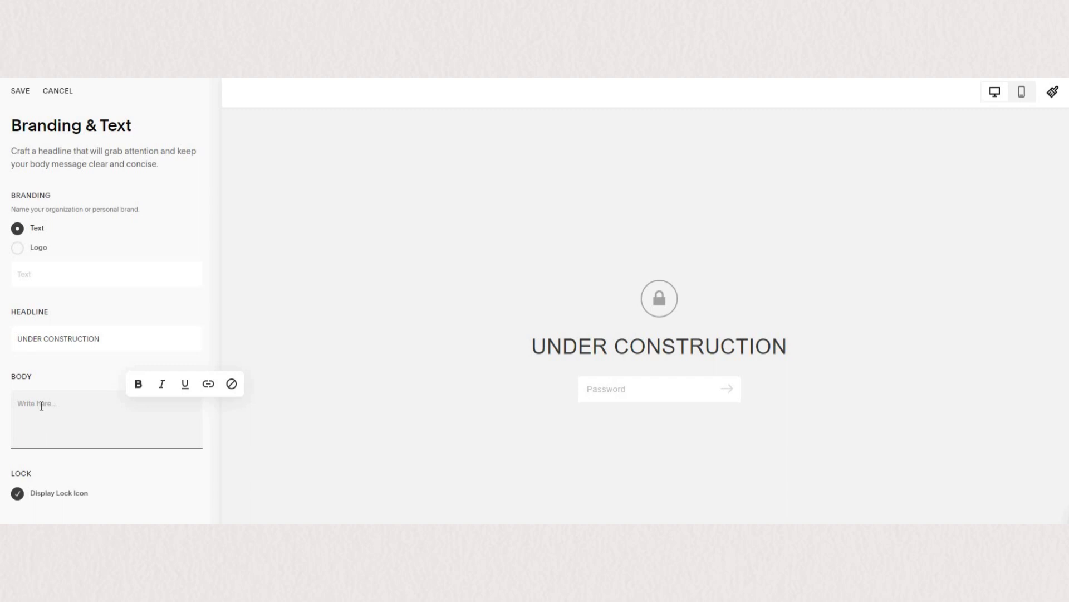
pyautogui.write("WE'LLBE BACK SOON!")
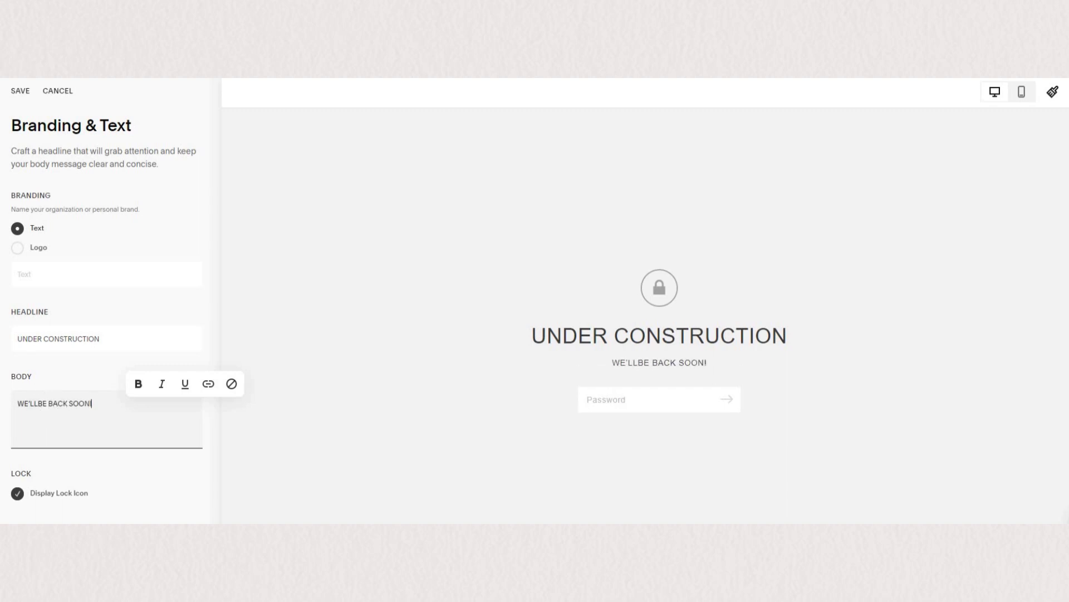
pyautogui.click(20, 91)
pyautogui.click(16, 92)
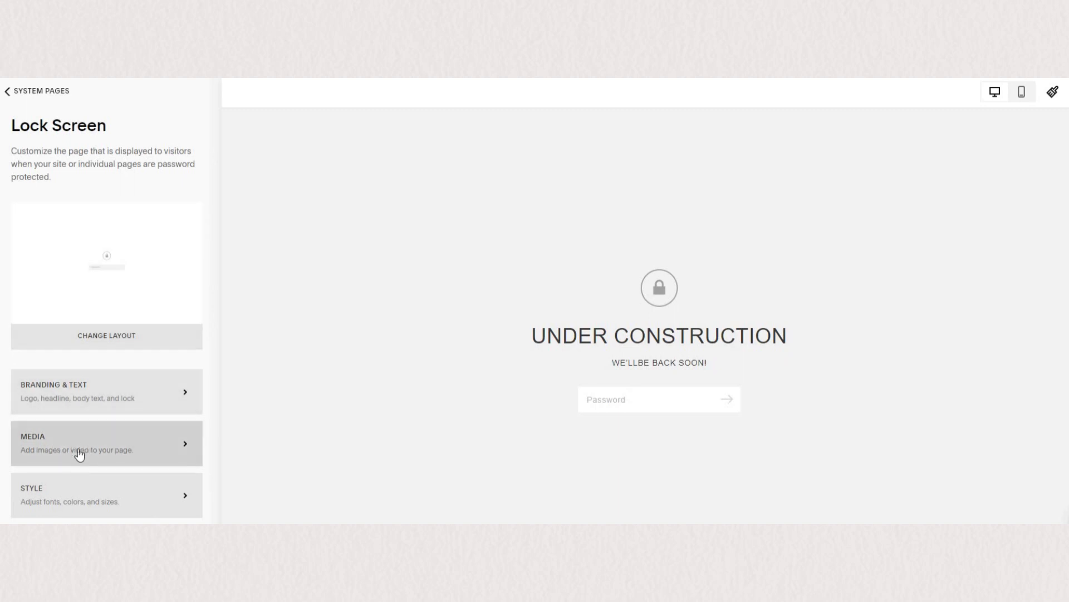
# Step: Add a floral photo from Search Images as the lock screen's background image
pyautogui.click(79, 451)
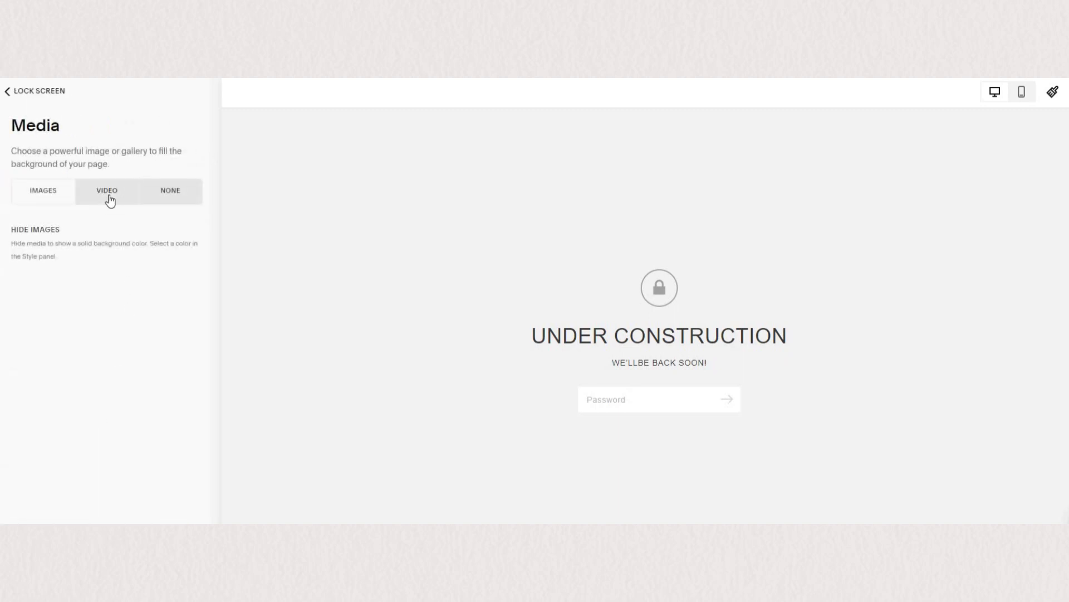
pyautogui.click(109, 196)
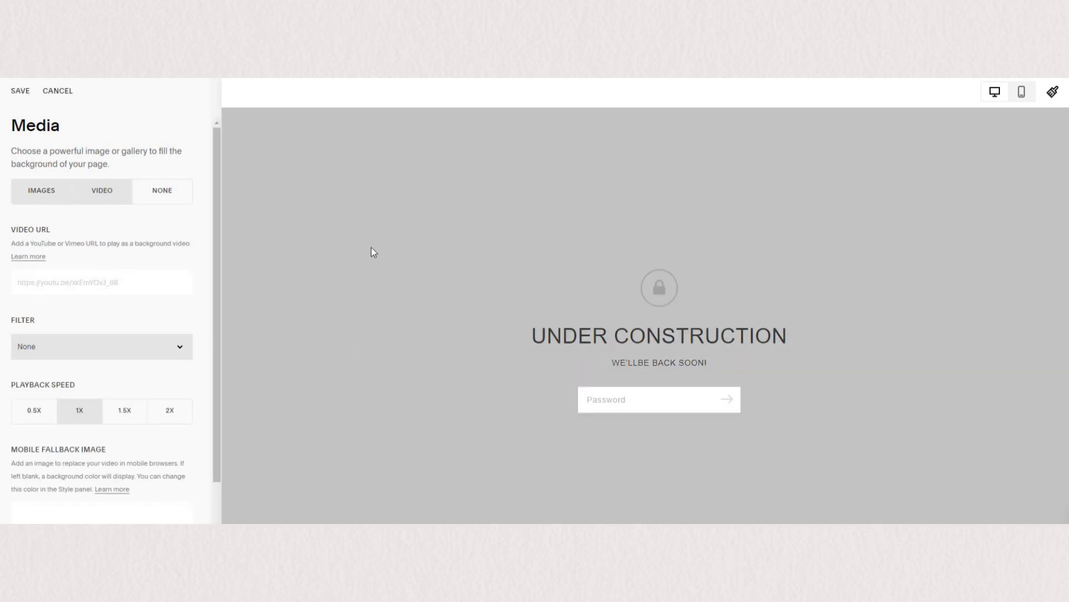
pyautogui.click(48, 199)
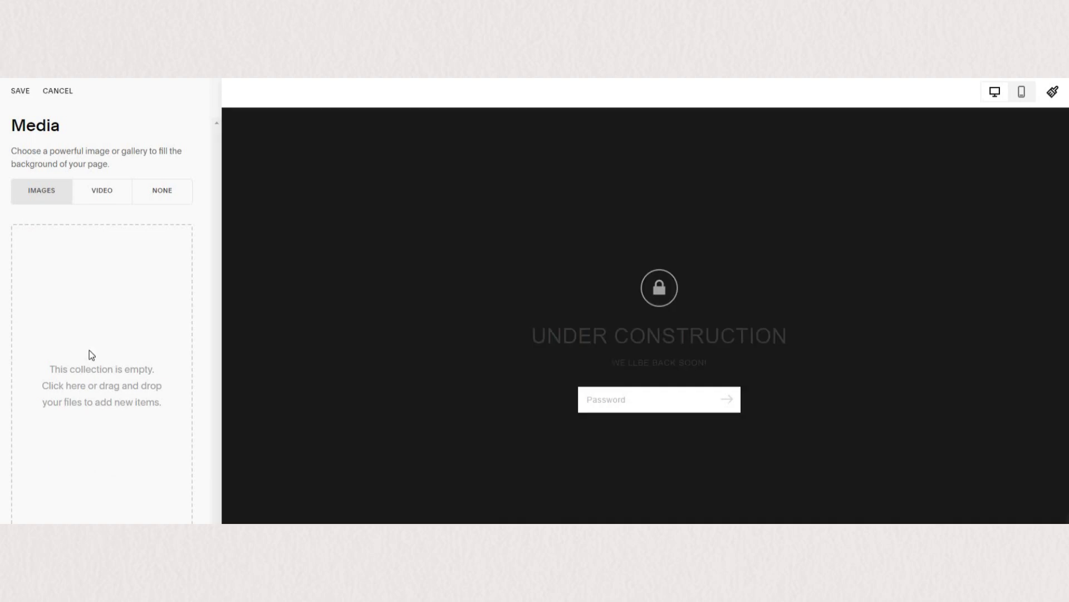
pyautogui.click(90, 352)
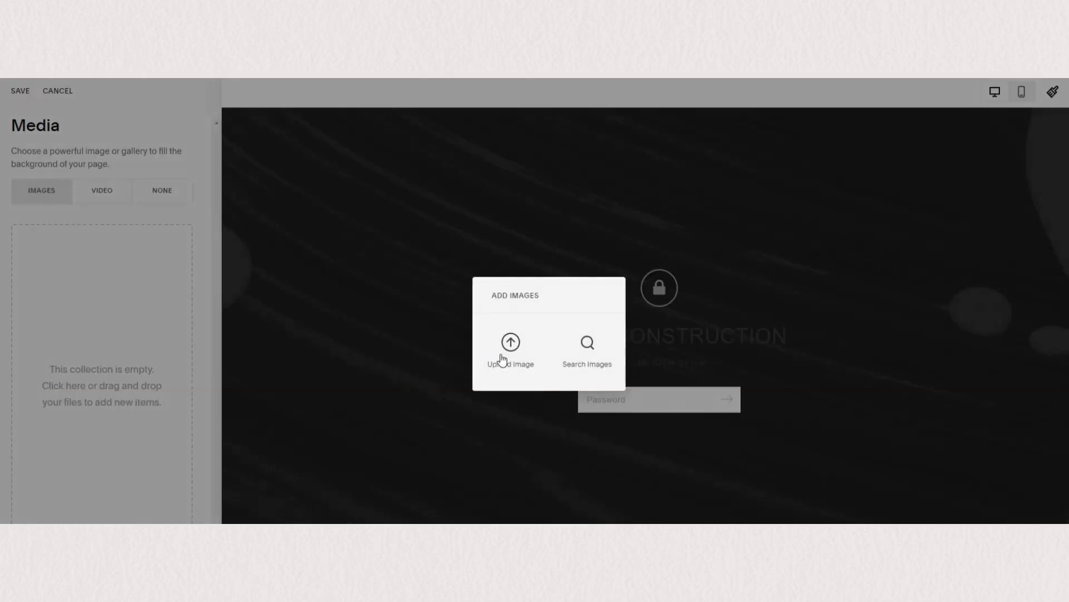
pyautogui.click(588, 348)
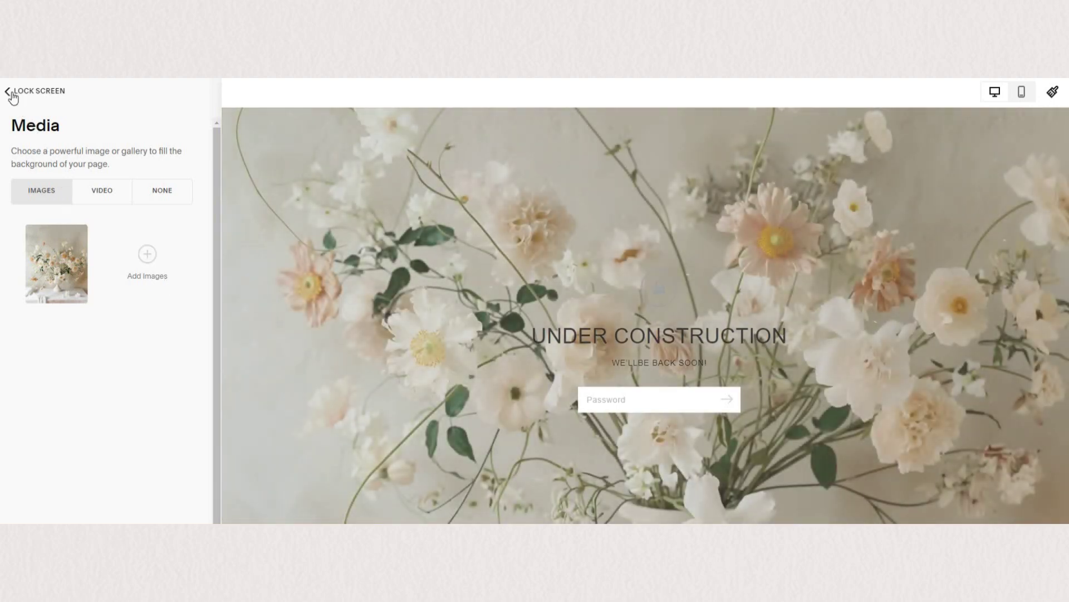
# Step: Set the lock screen headline font to the serif Alice
pyautogui.click(34, 91)
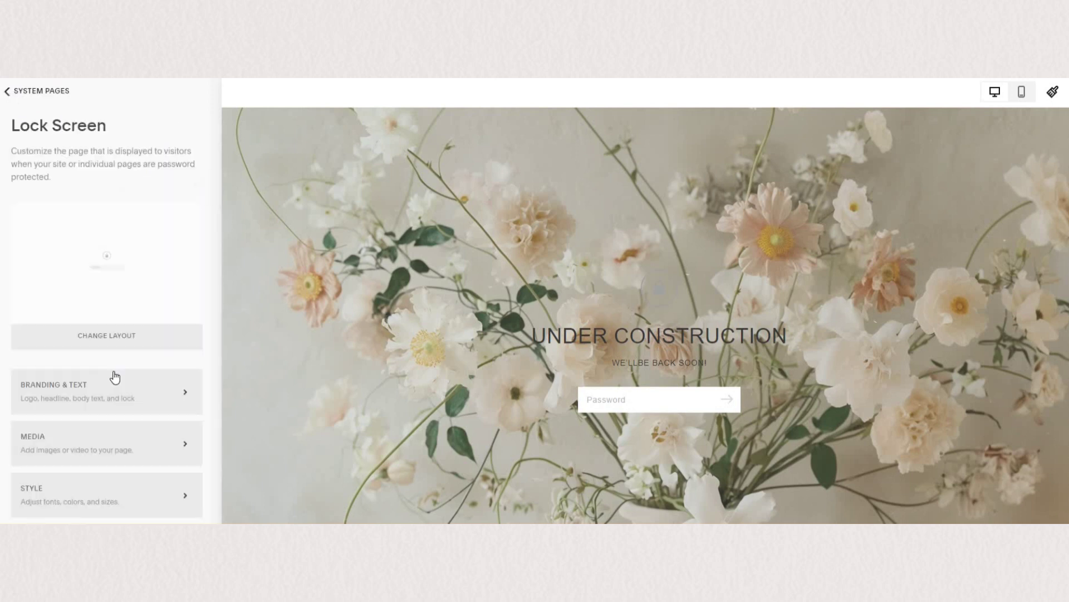
pyautogui.click(83, 495)
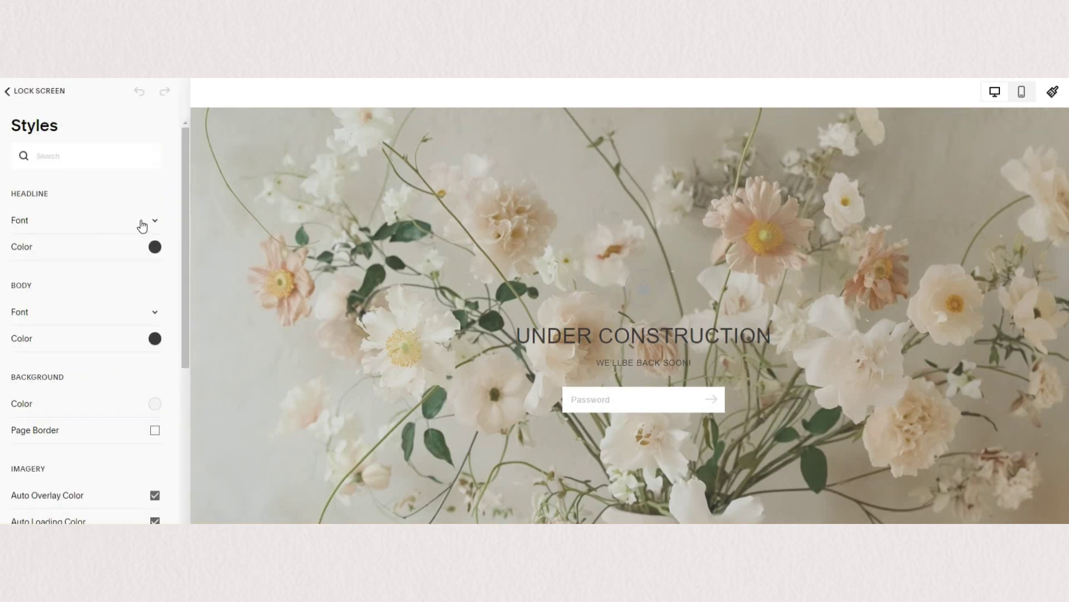
pyautogui.click(141, 222)
pyautogui.click(148, 134)
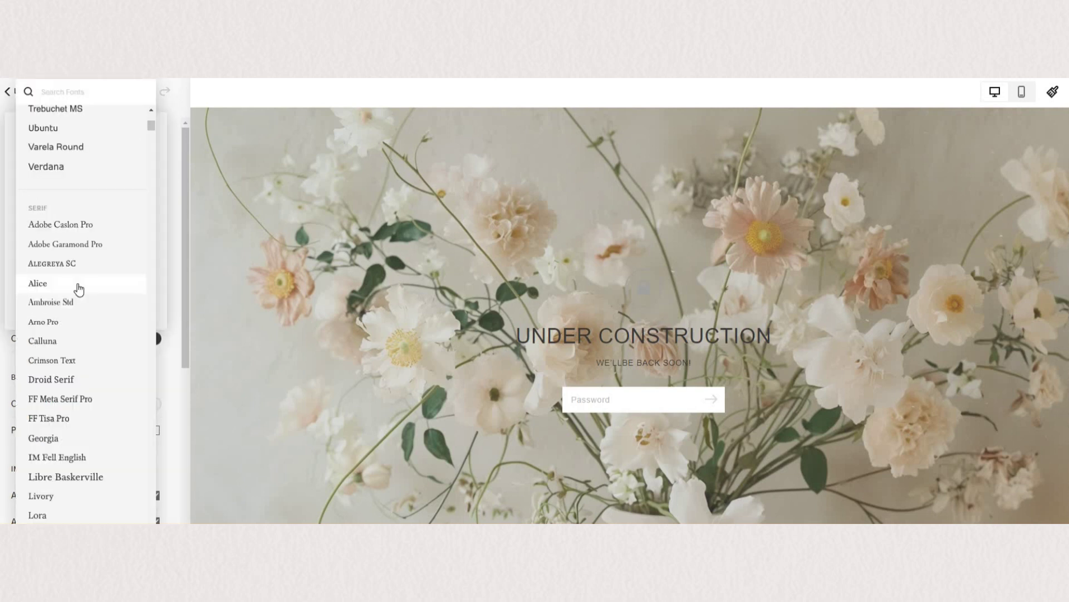
pyautogui.click(78, 289)
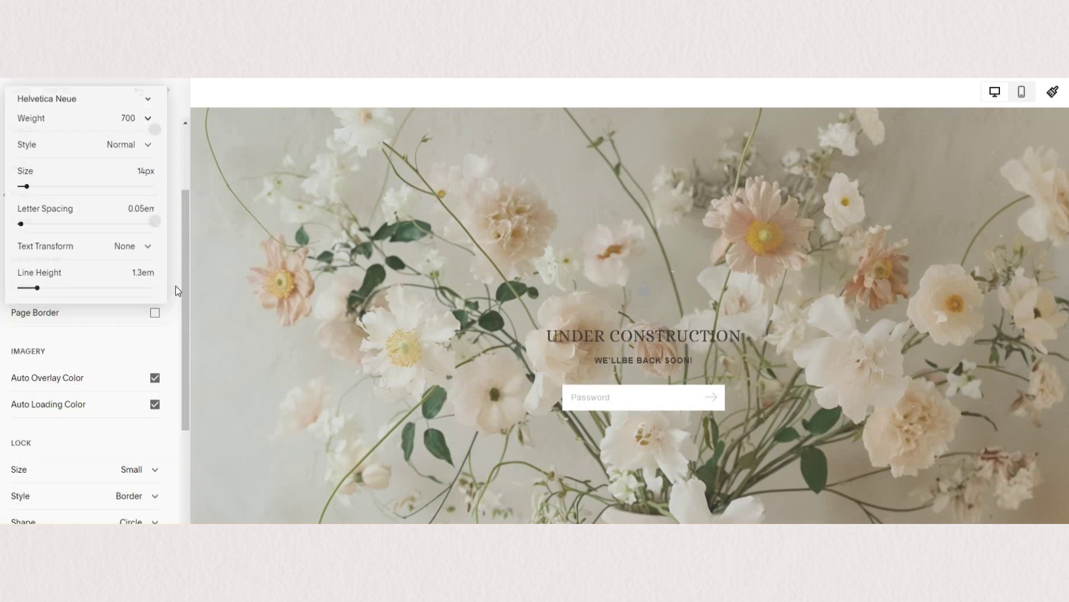
pyautogui.click(176, 286)
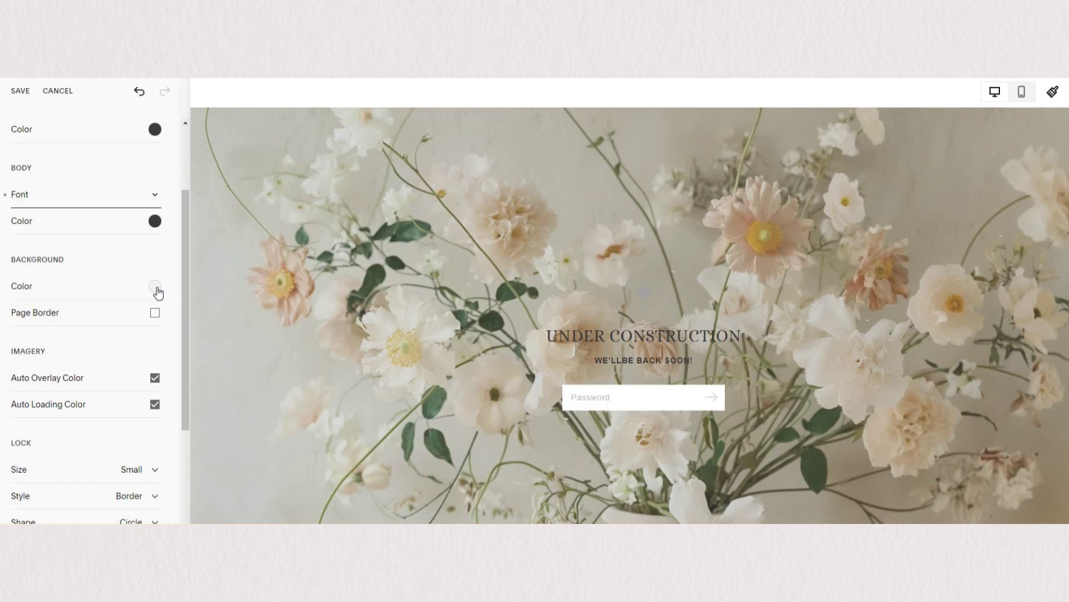
# Step: Add an Extra Large page border in light warm grey
pyautogui.click(156, 287)
pyautogui.scroll(-3, 155, 251)
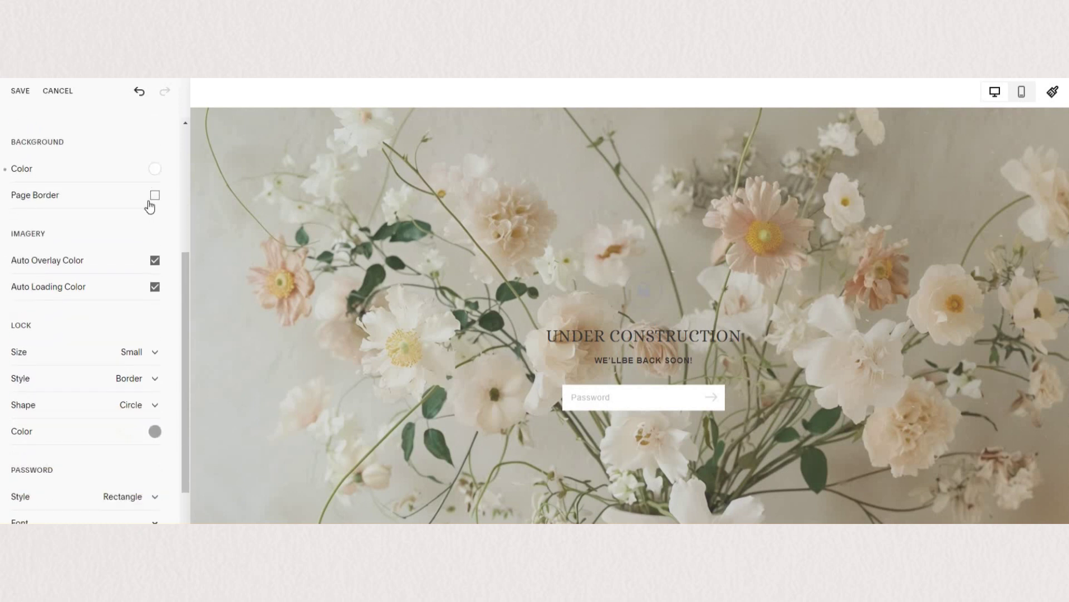
pyautogui.click(155, 196)
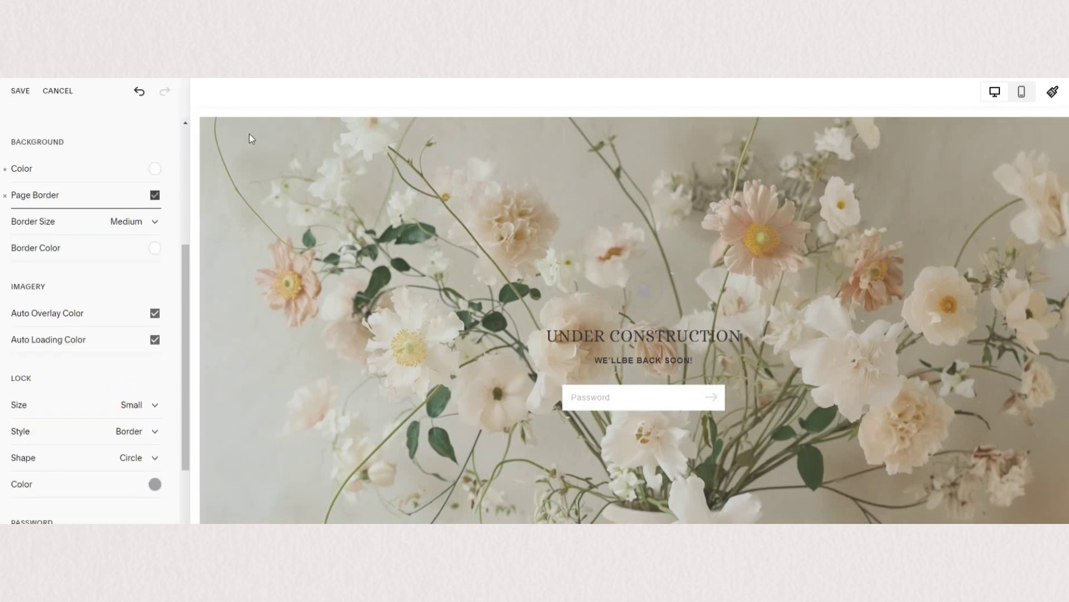
pyautogui.click(156, 248)
pyautogui.click(21, 195)
pyautogui.click(67, 245)
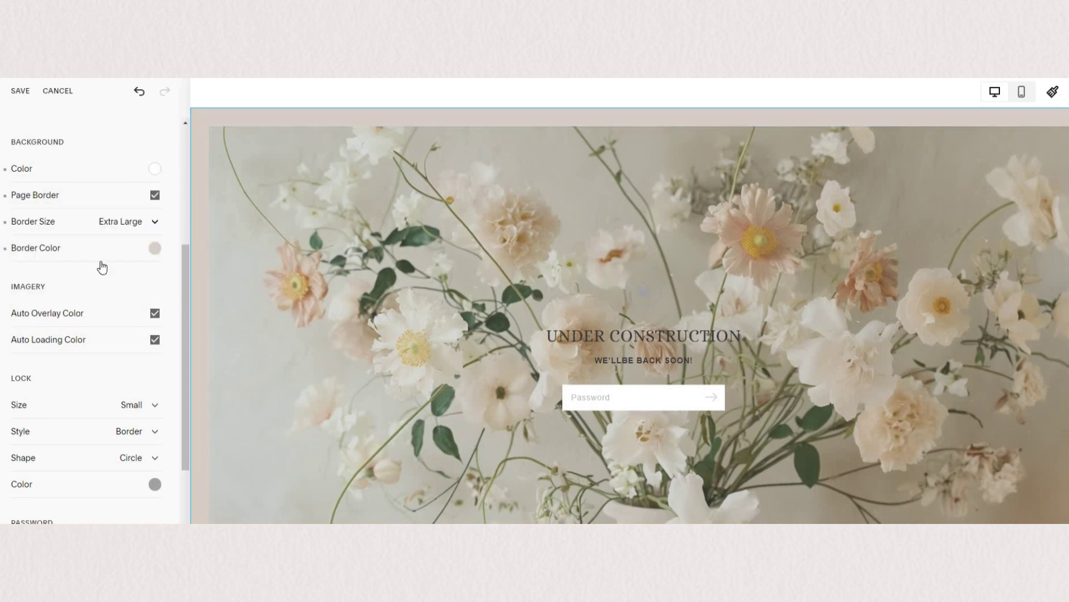
# Step: Turn off Auto Overlay Color and set a custom white overlay colour
pyautogui.click(155, 256)
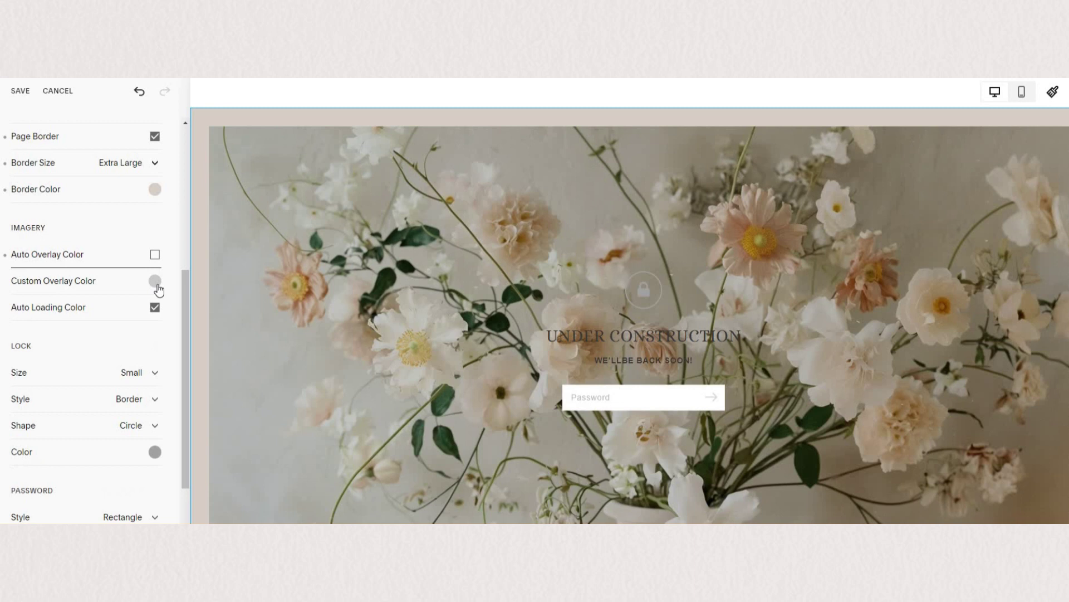
pyautogui.click(154, 282)
pyautogui.moveTo(50, 336)
pyautogui.mouseDown()
pyautogui.moveTo(108, 337)
pyautogui.moveTo(62, 338)
pyautogui.mouseUp()
# Step: Set the lock icon style to Knockout after briefly trying Solid
pyautogui.scroll(-1, 86, 251)
pyautogui.scroll(-1, 87, 251)
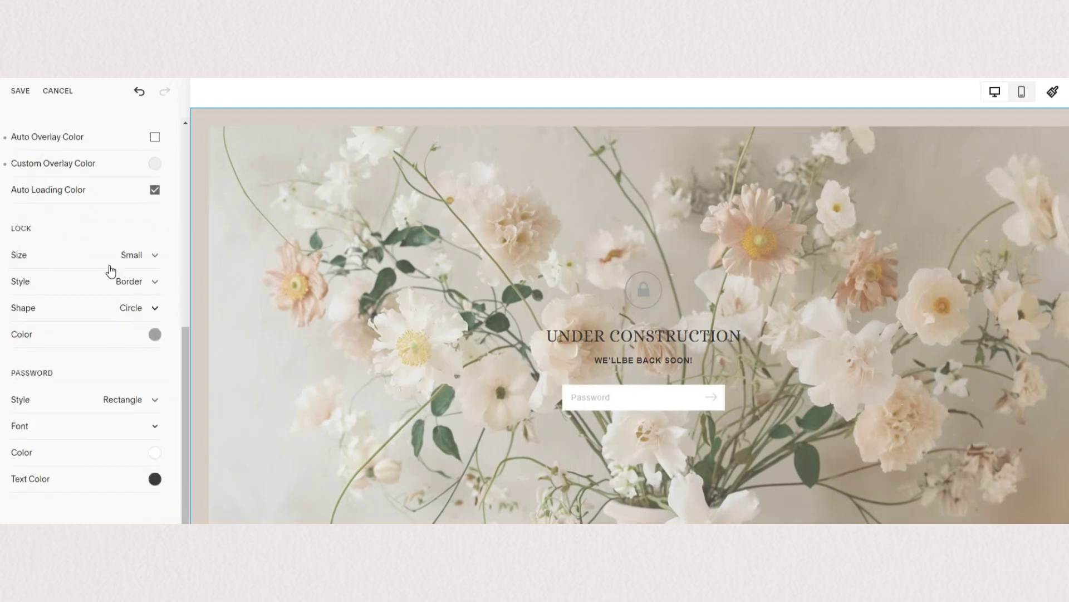
pyautogui.click(155, 334)
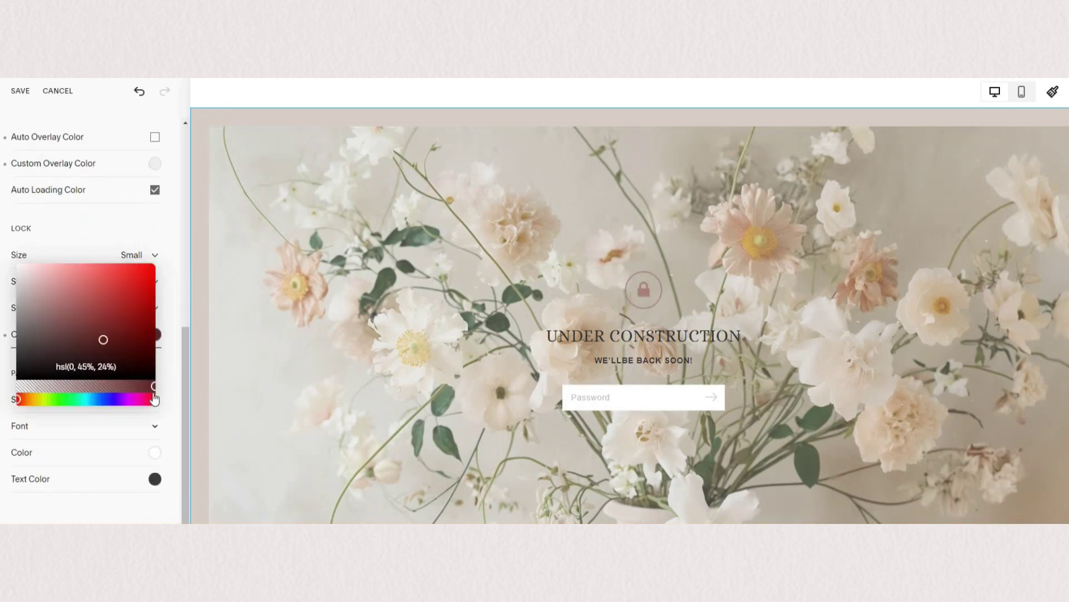
pyautogui.click(90, 265)
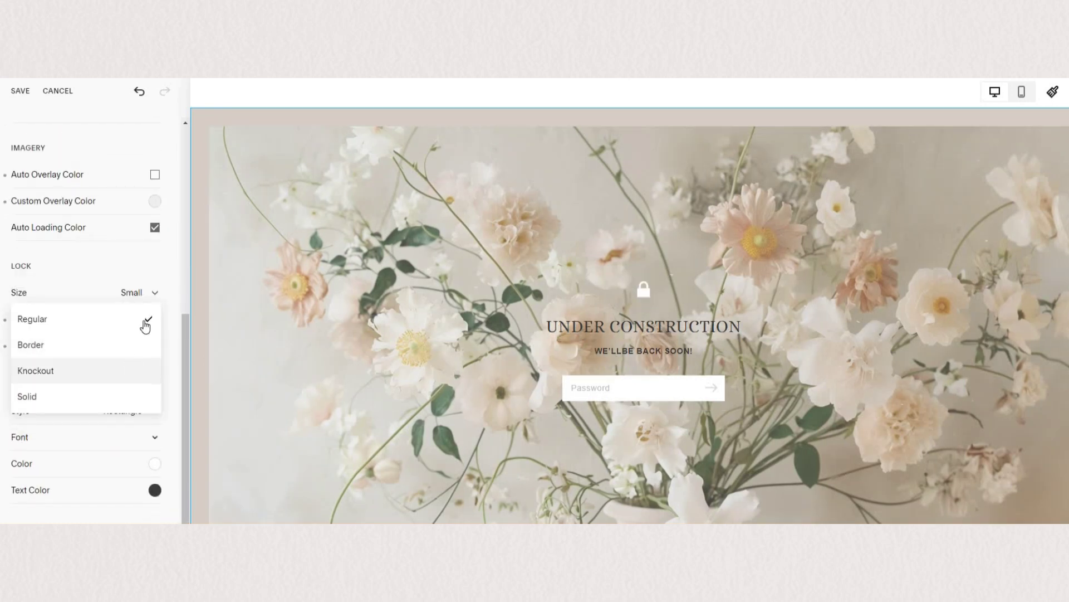
pyautogui.click(134, 371)
pyautogui.click(134, 319)
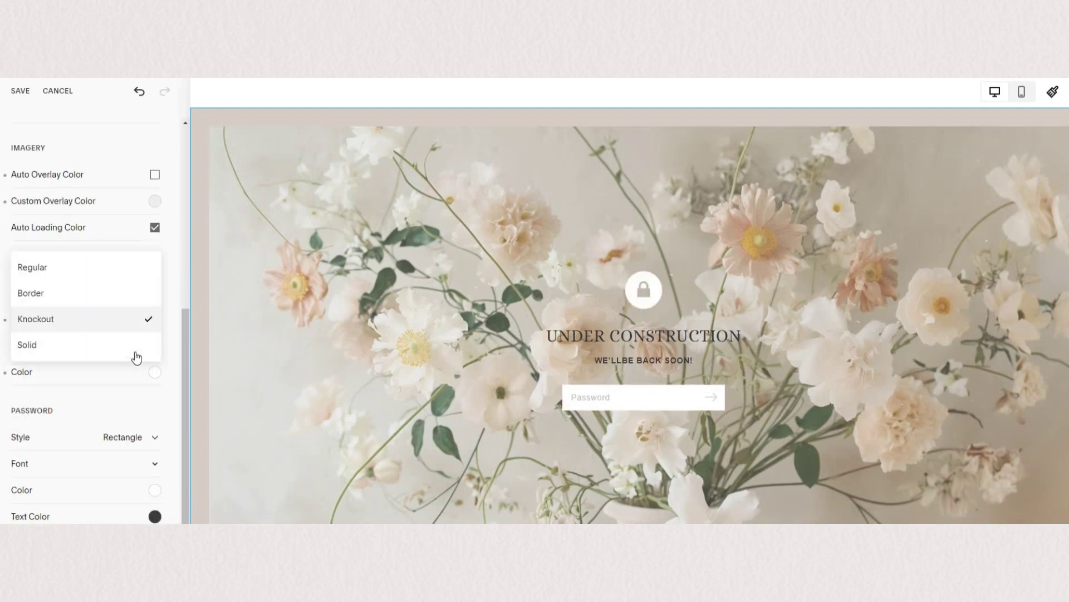
pyautogui.click(136, 344)
pyautogui.click(162, 319)
pyautogui.click(95, 291)
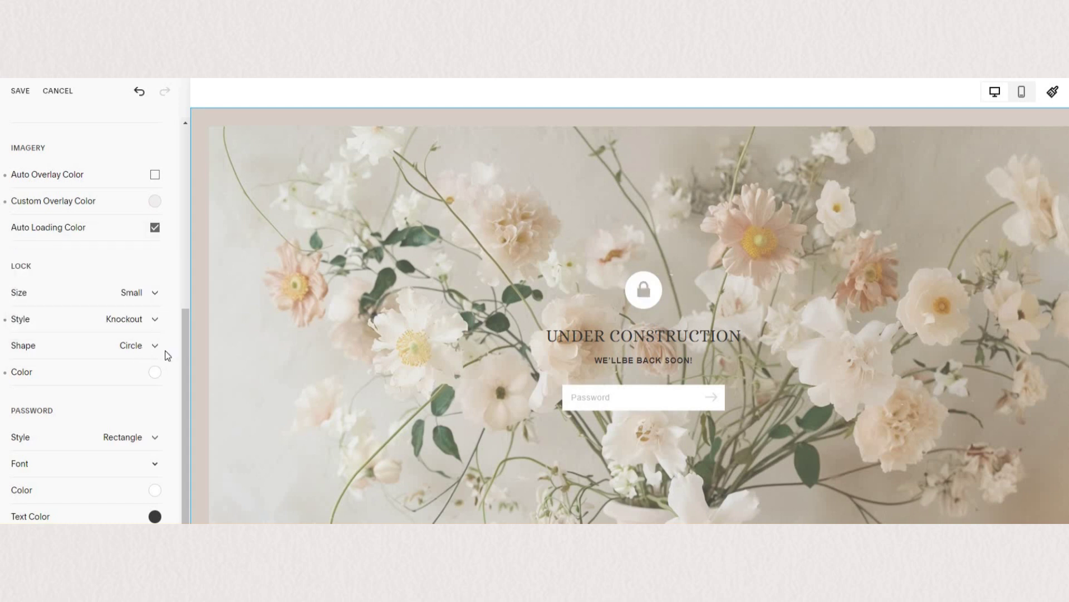
# Step: Keep the lock size Small and make the lock icon black
pyautogui.click(151, 295)
pyautogui.click(115, 347)
pyautogui.click(143, 296)
pyautogui.click(33, 240)
pyautogui.click(91, 370)
pyautogui.click(23, 402)
# Step: Make the password field dark grey and remove the old flower background image
pyautogui.scroll(-1, 158, 457)
pyautogui.click(158, 455)
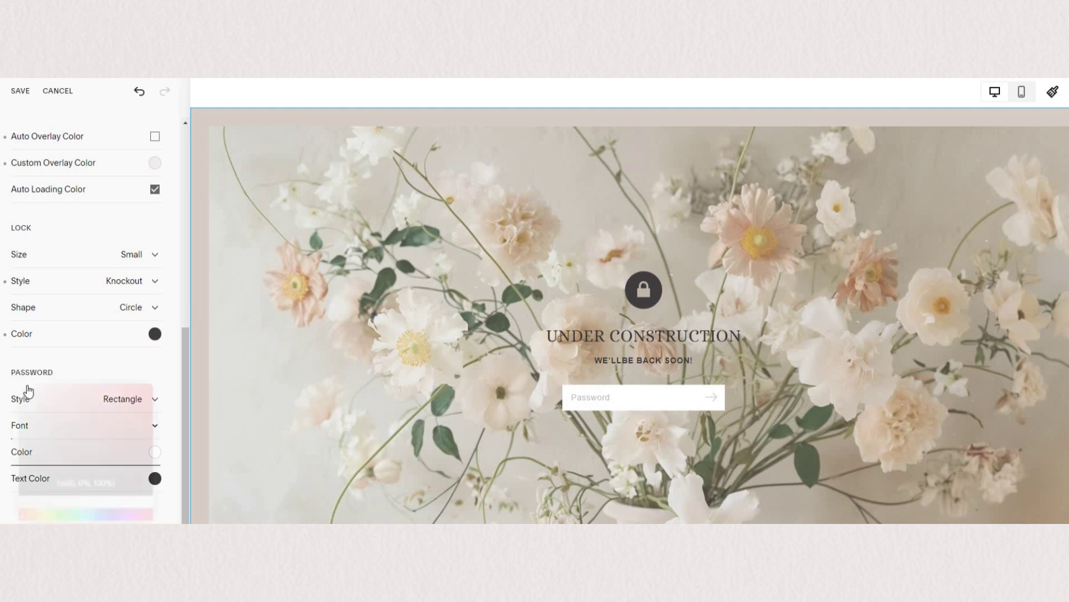
pyautogui.click(20, 399)
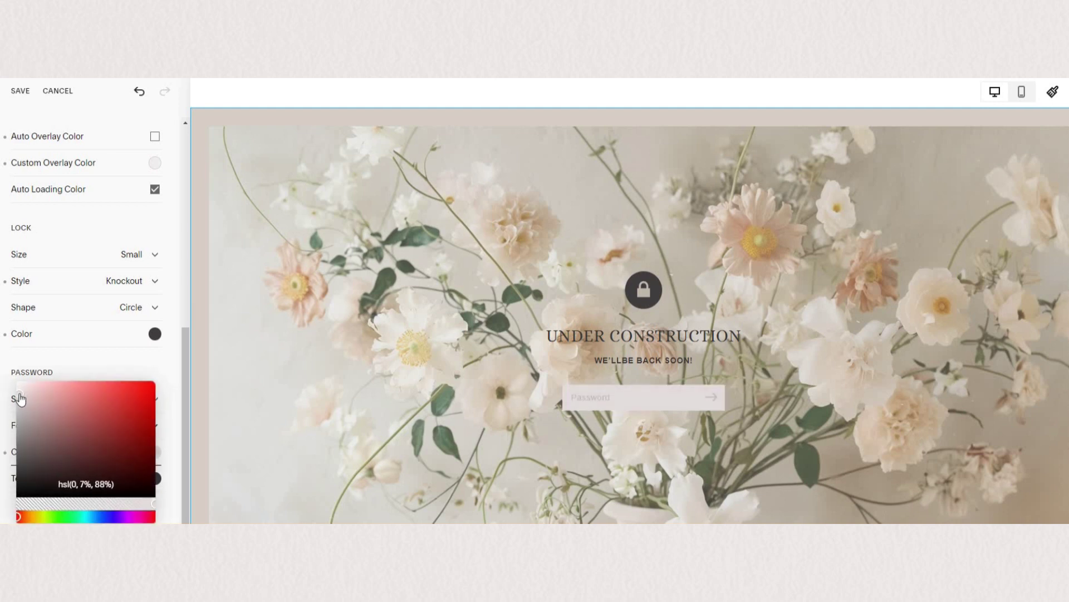
pyautogui.moveTo(15, 481); pyautogui.dragTo(19, 473)
pyautogui.click(157, 434)
pyautogui.click(156, 513)
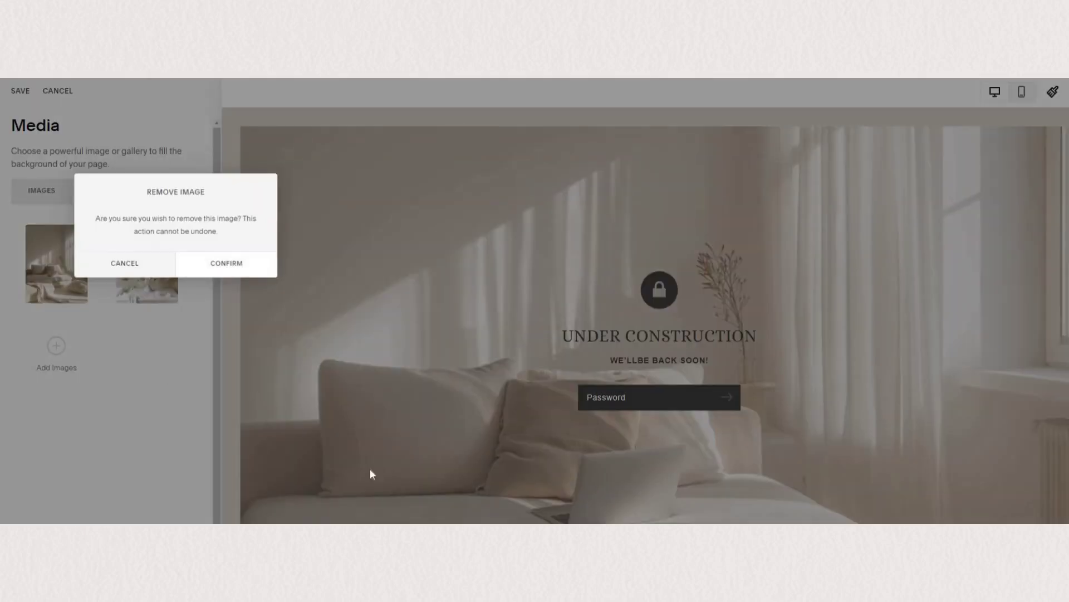
pyautogui.click(370, 469)
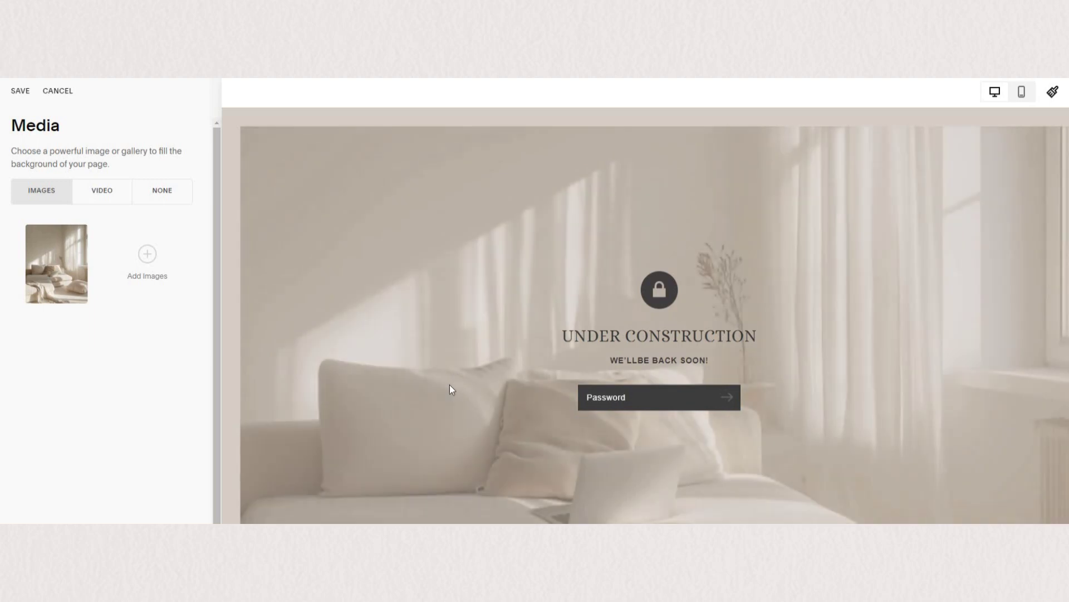
# Step: Cancel out of the lock screen editor and return to the site's Pages list
pyautogui.click(59, 92)
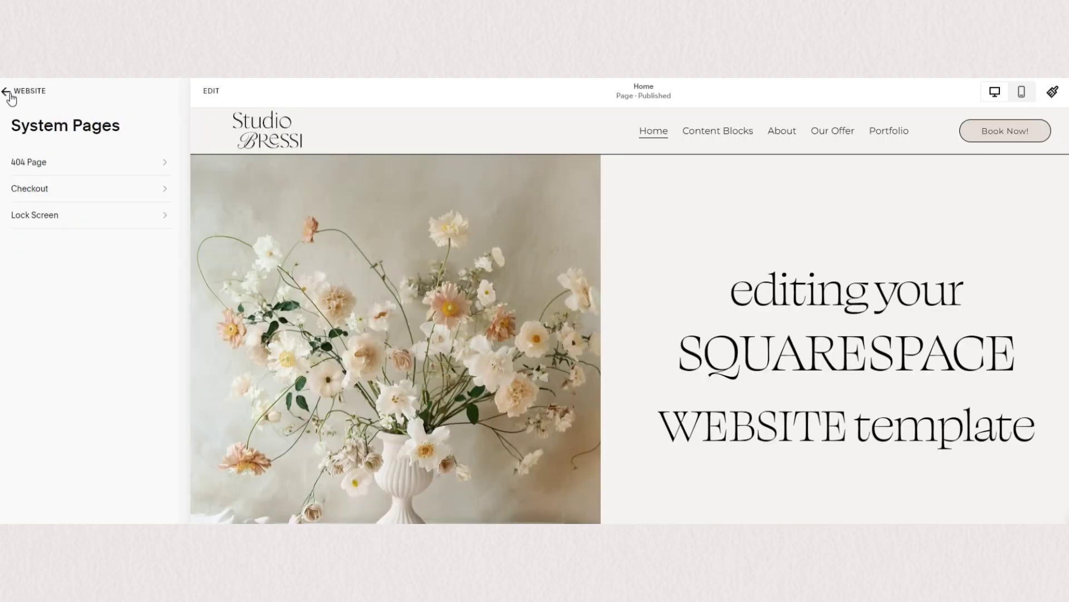
pyautogui.click(9, 95)
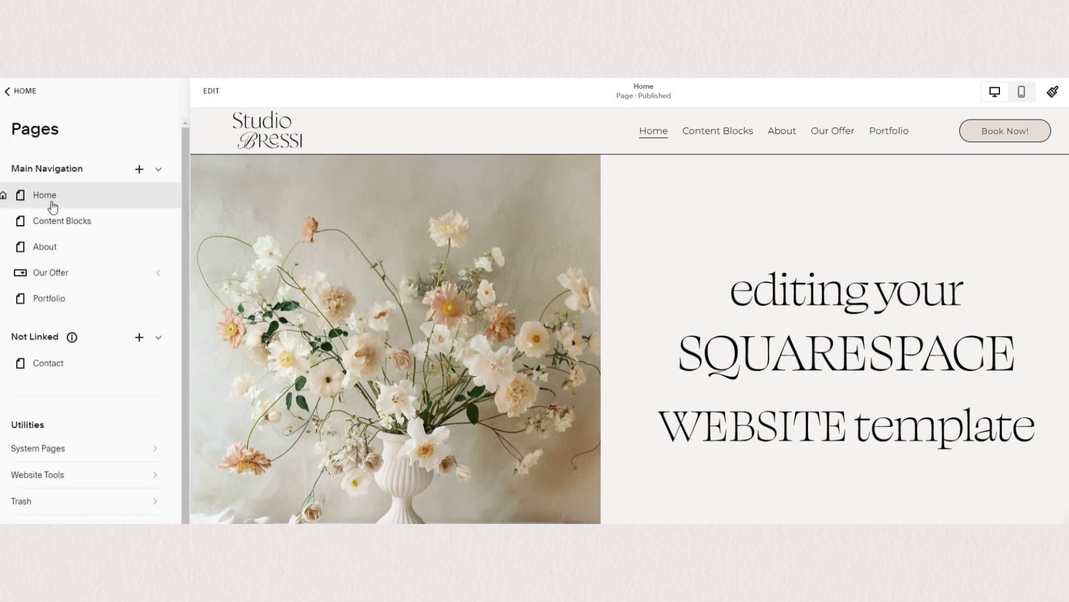
pyautogui.moveTo(150, 234)
pyautogui.click(158, 195)
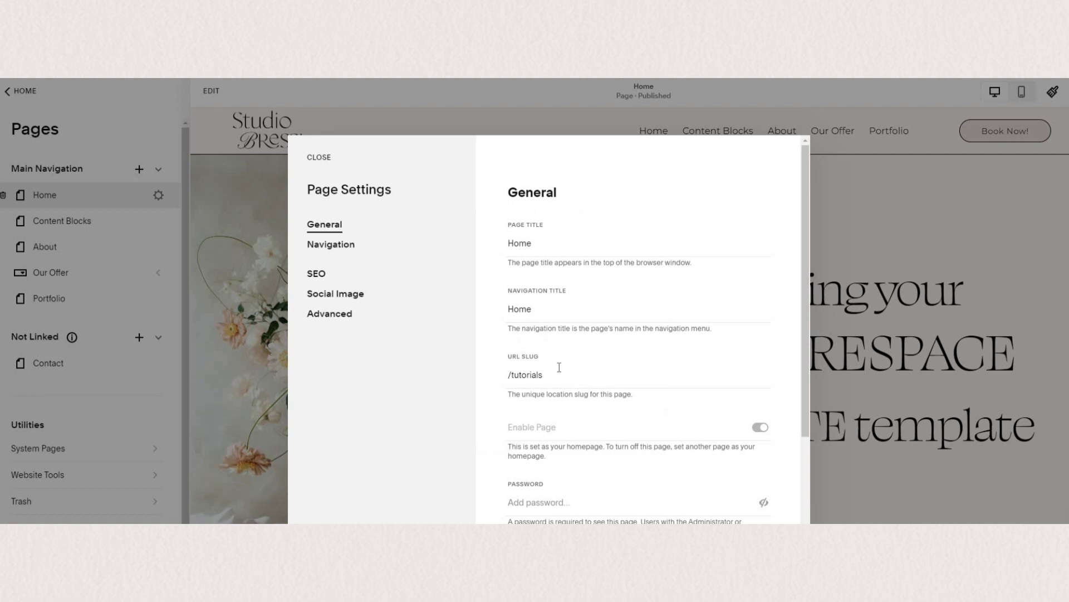
pyautogui.scroll(-2, 555, 383)
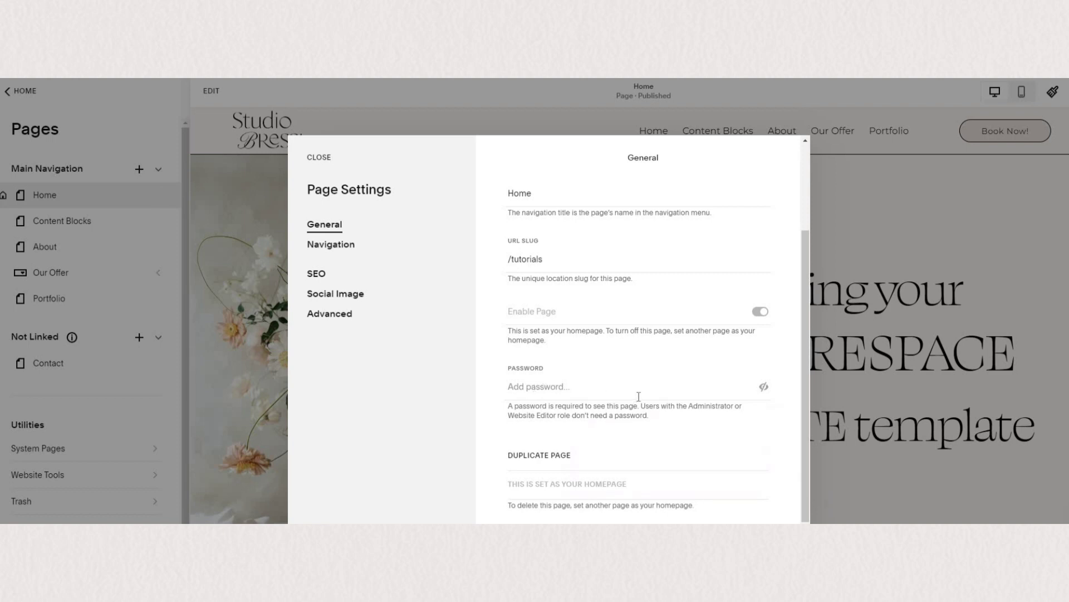
pyautogui.scroll(3, 638, 397)
pyautogui.scroll(-2, 637, 396)
pyautogui.press('Escape')
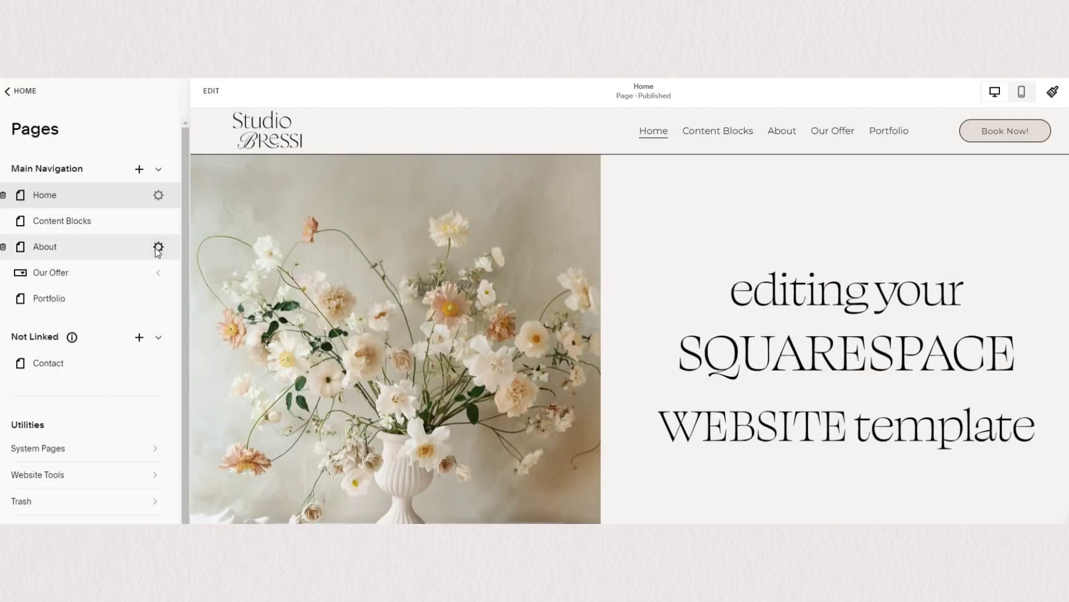
# Step: Open the About page's settings to check its password field
pyautogui.click(158, 248)
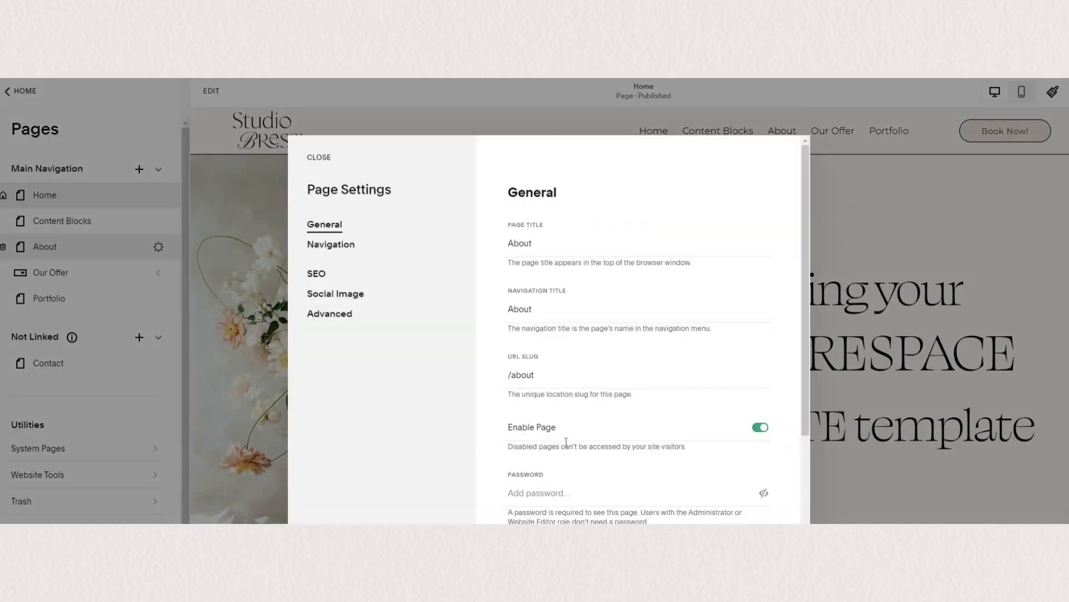
pyautogui.scroll(-3, 537, 429)
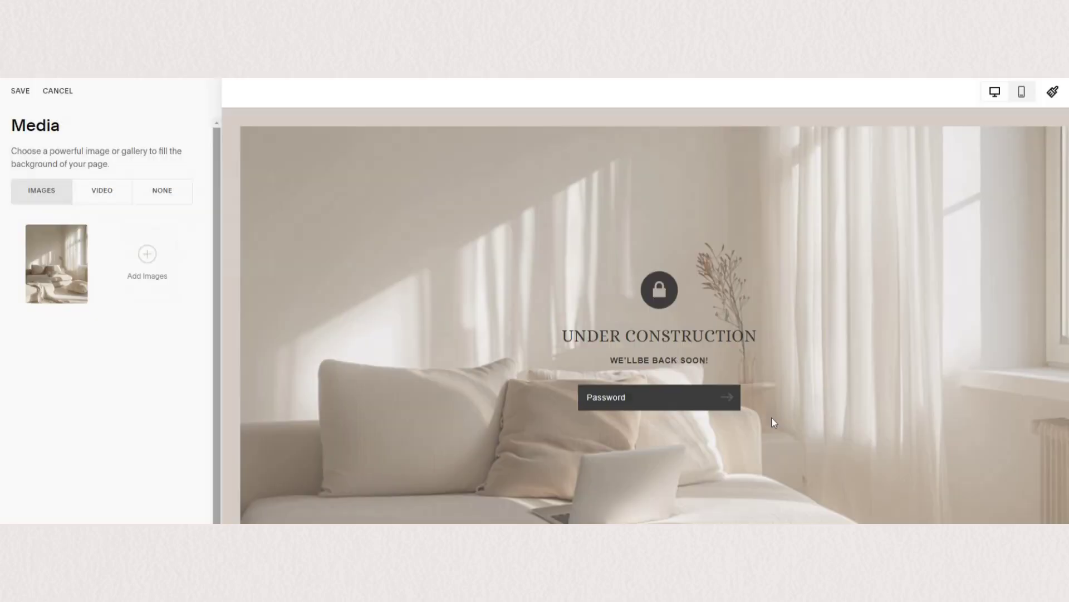